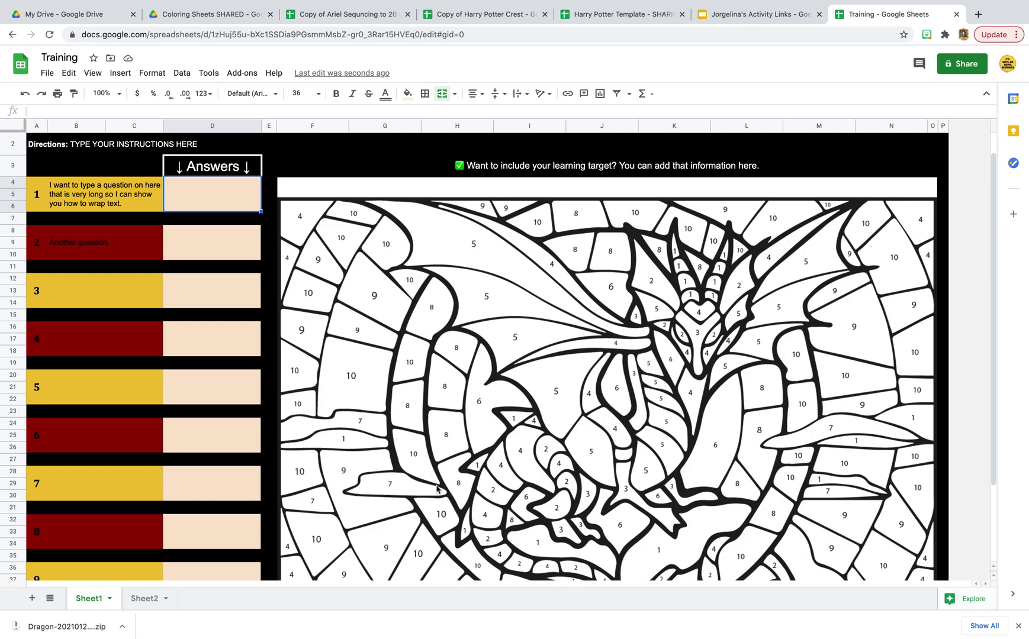
# Uncheck Formula bar in the View menu so the dragon template's formulas are hidden.
pyautogui.click(468, 386)
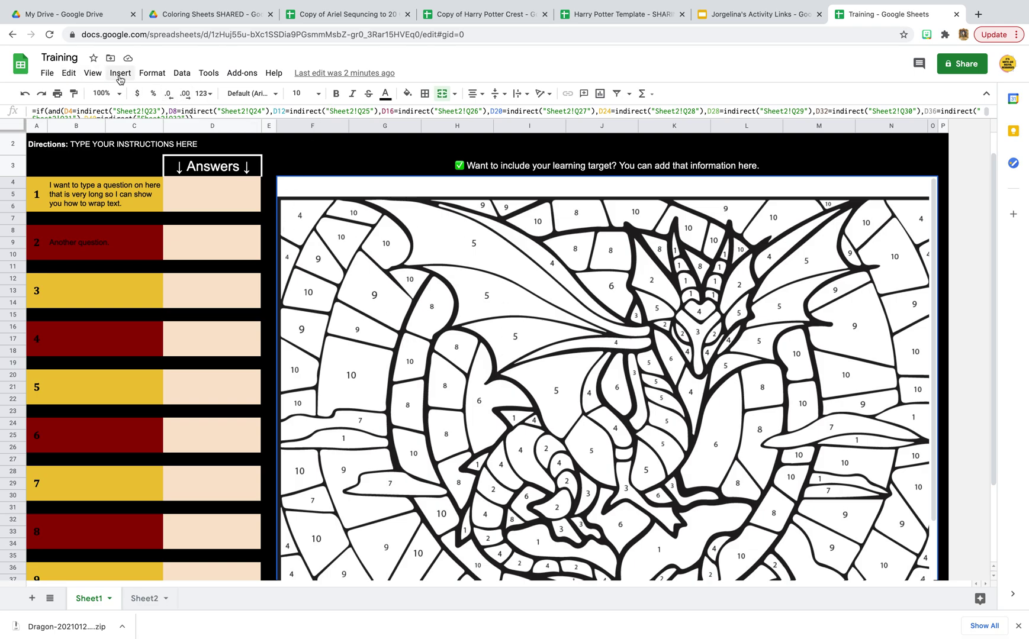
pyautogui.click(93, 75)
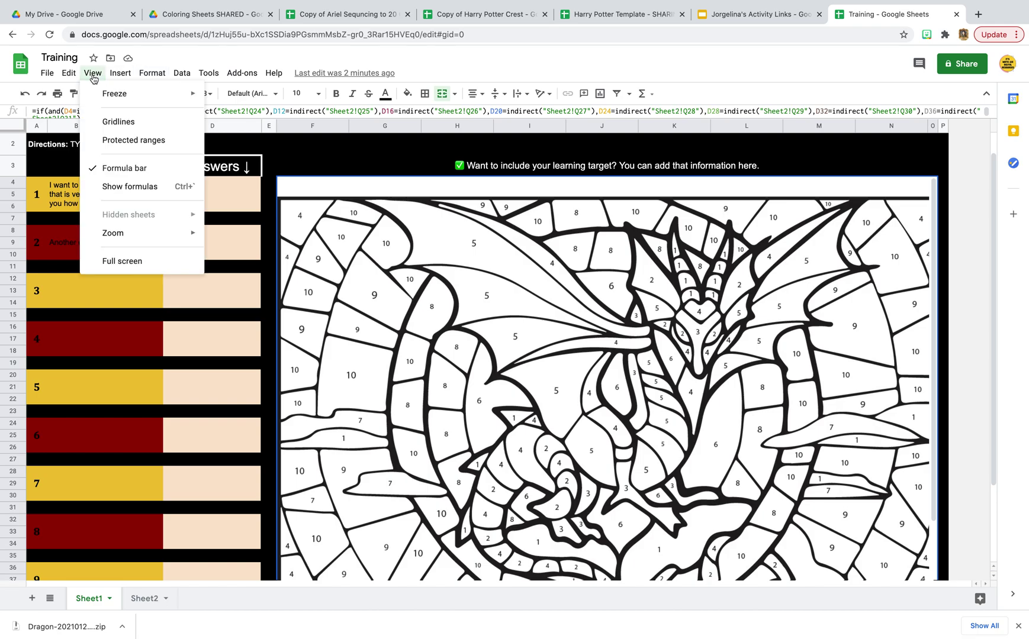
pyautogui.click(96, 170)
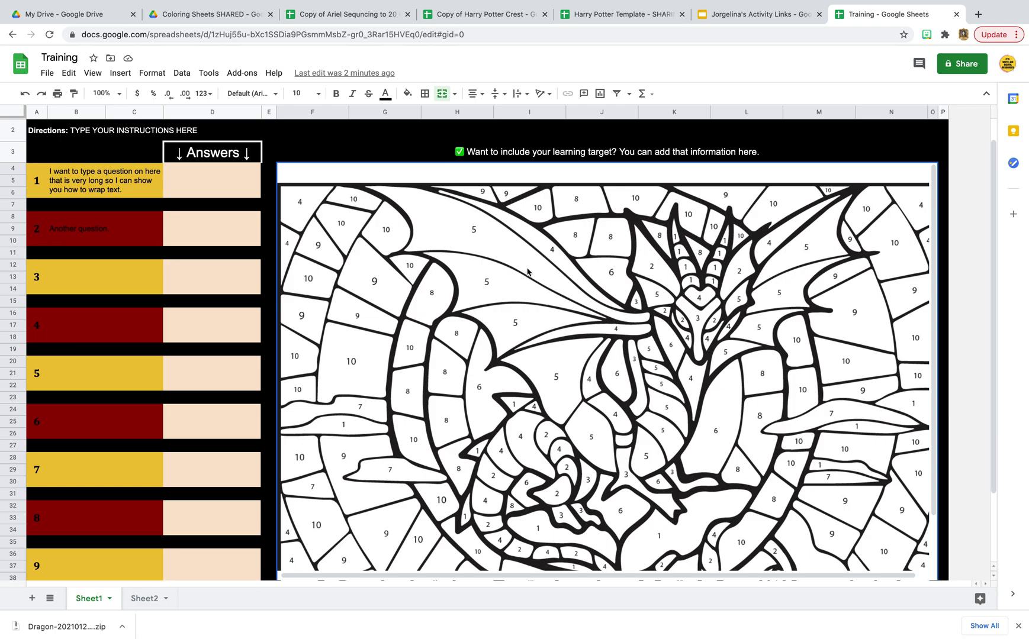
# On Sheet2, hide columns K and L containing the numbered picture key.
pyautogui.click(145, 598)
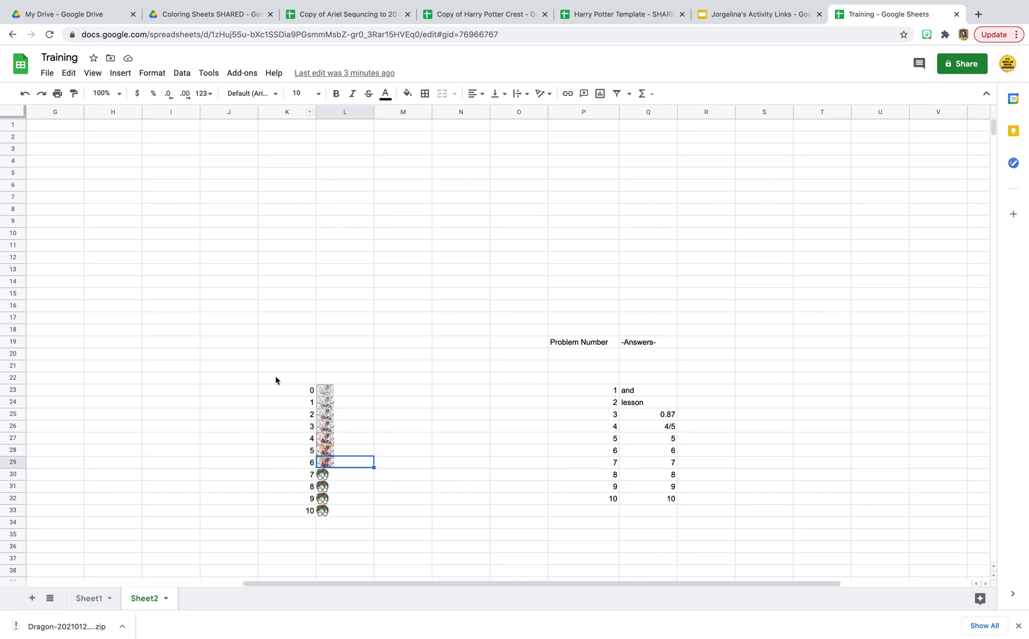
pyautogui.moveTo(271, 114); pyautogui.dragTo(342, 114)
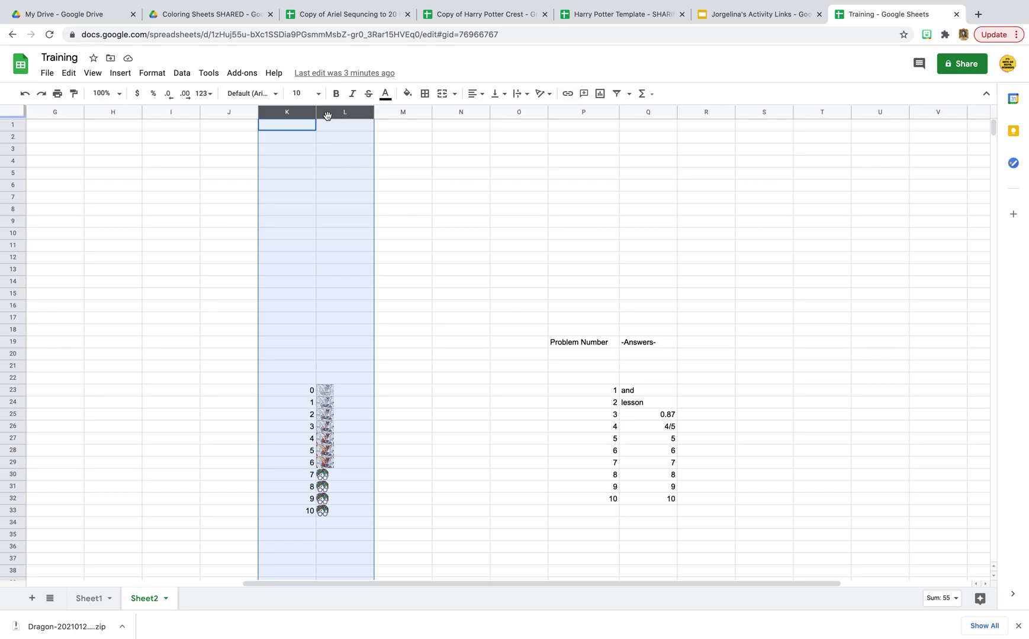
pyautogui.click(340, 180)
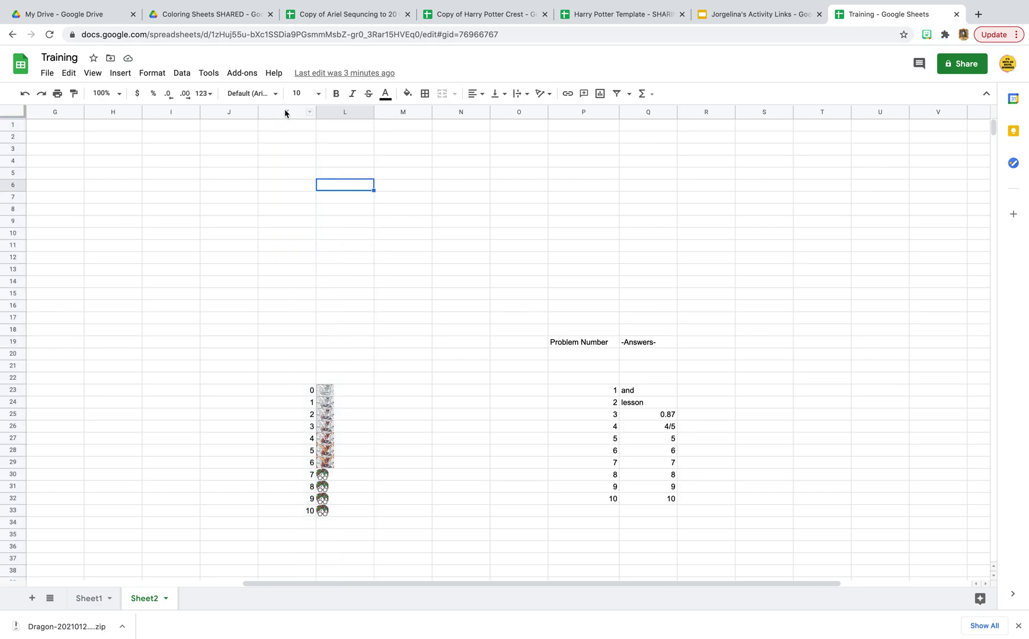
pyautogui.moveTo(284, 113); pyautogui.dragTo(347, 111)
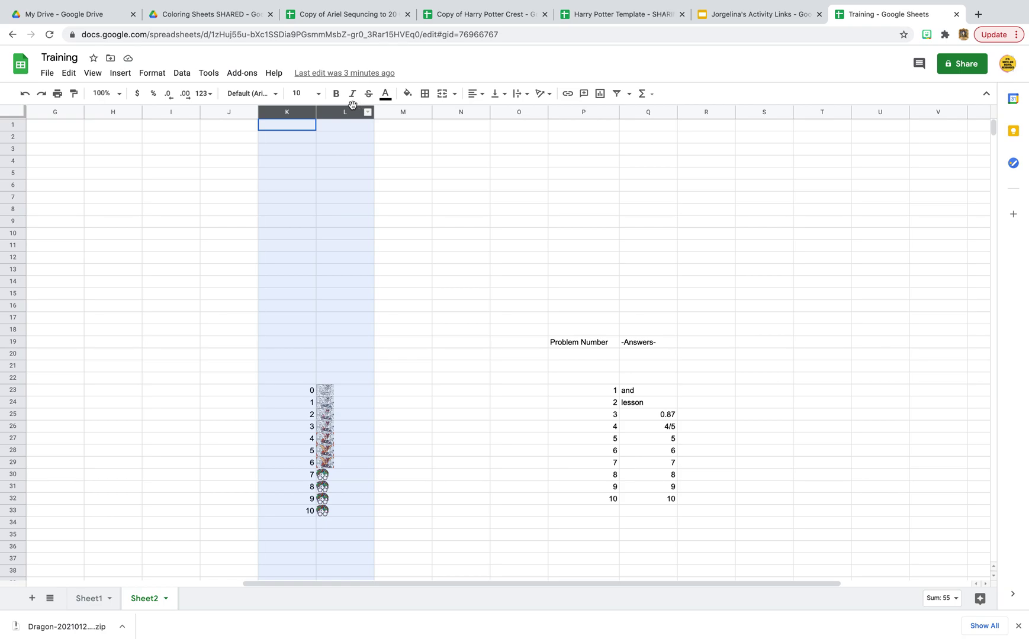
pyautogui.rightClick(348, 111)
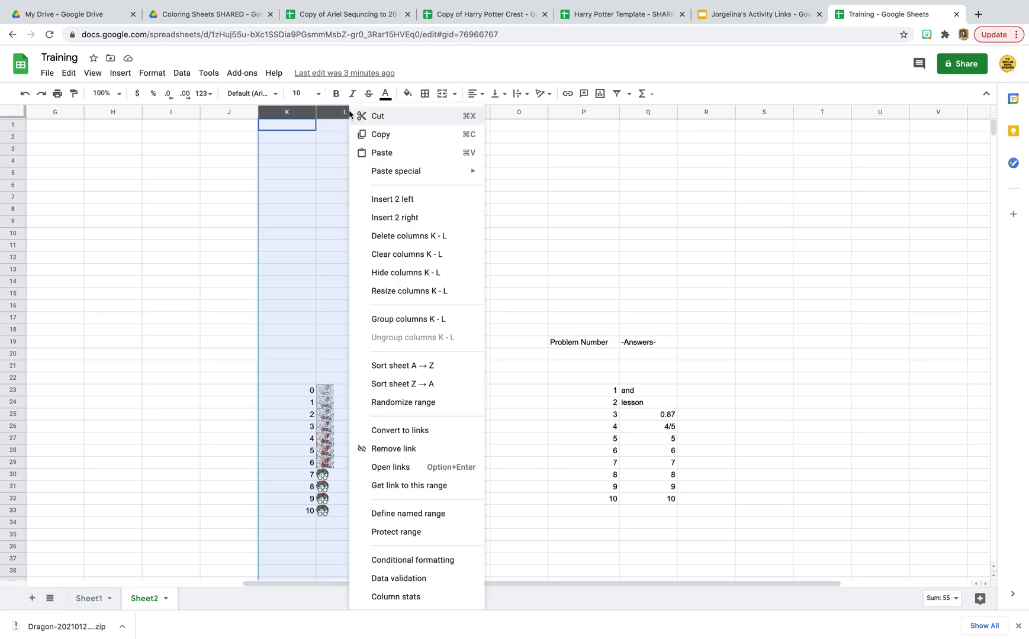
pyautogui.click(402, 273)
pyautogui.click(319, 312)
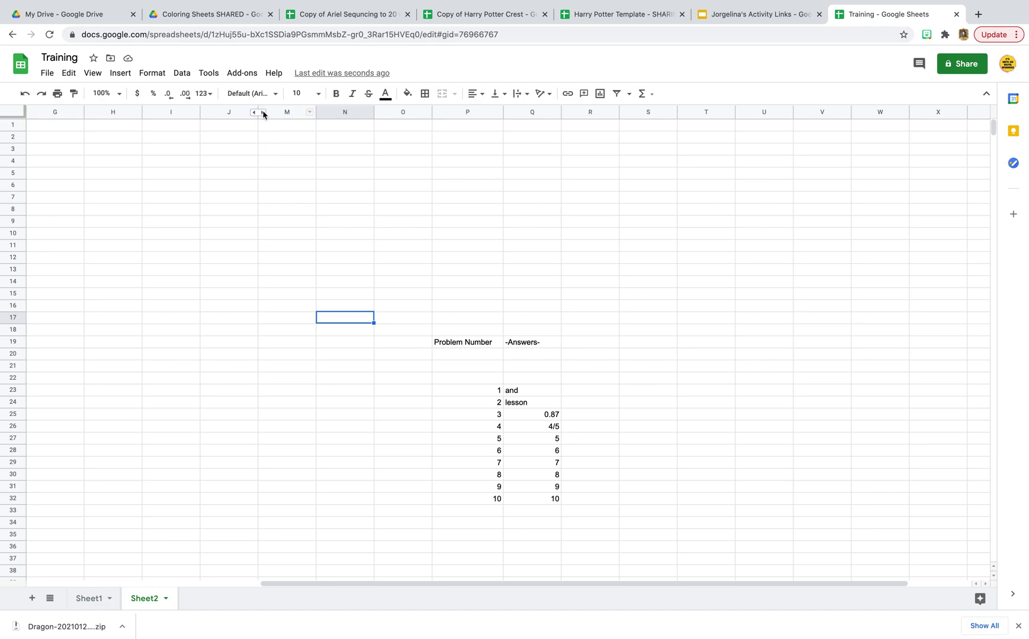
# Unhide columns K–L, hide them again, and select the Problem Number and Answers block.
pyautogui.click(263, 113)
pyautogui.click(384, 306)
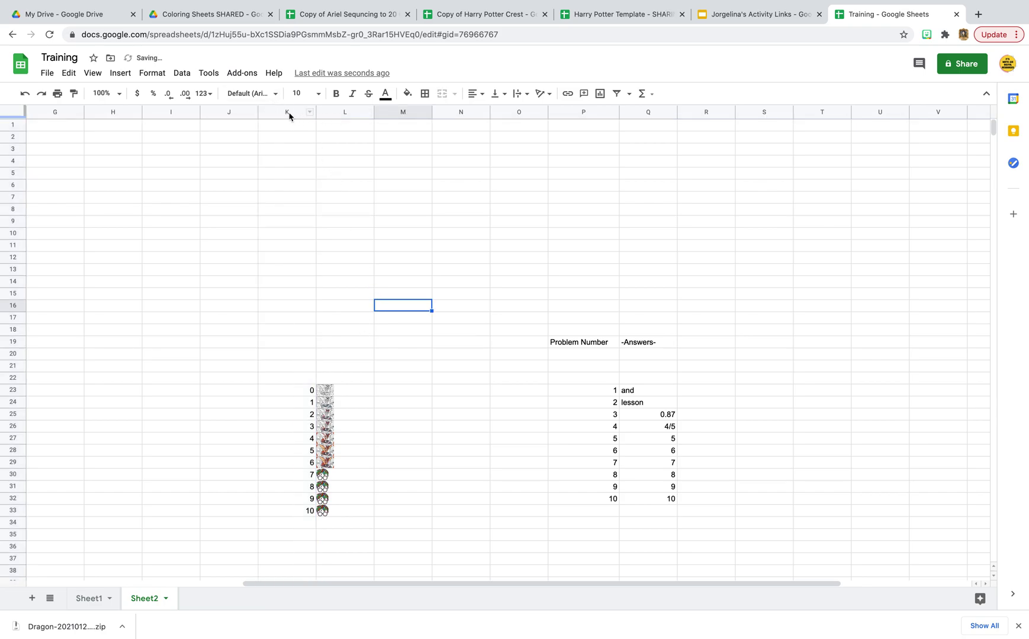
pyautogui.moveTo(288, 116); pyautogui.dragTo(347, 112)
pyautogui.rightClick(348, 113)
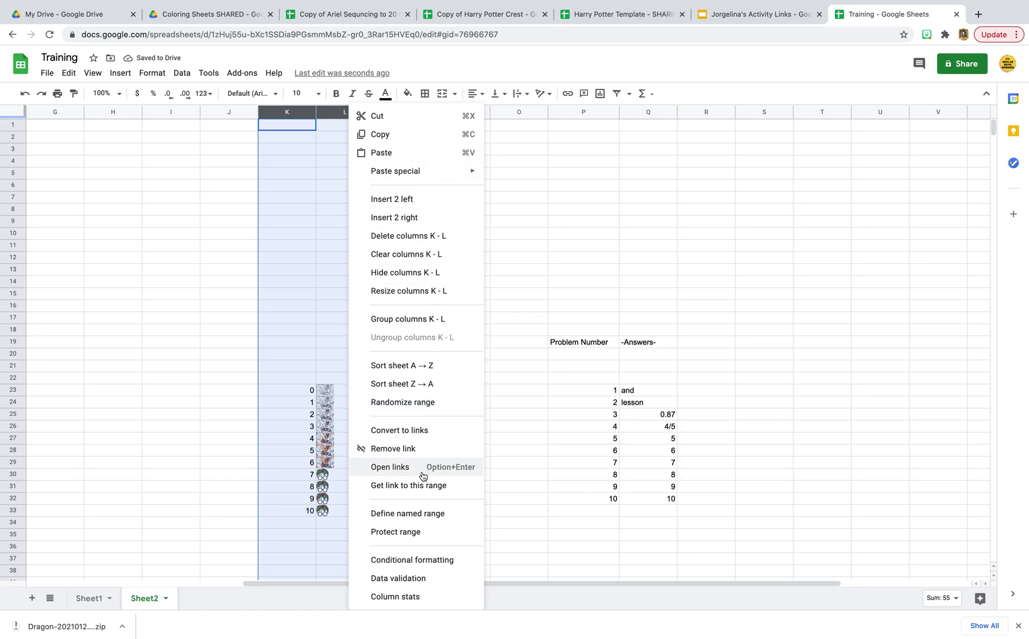
pyautogui.click(410, 273)
pyautogui.click(524, 365)
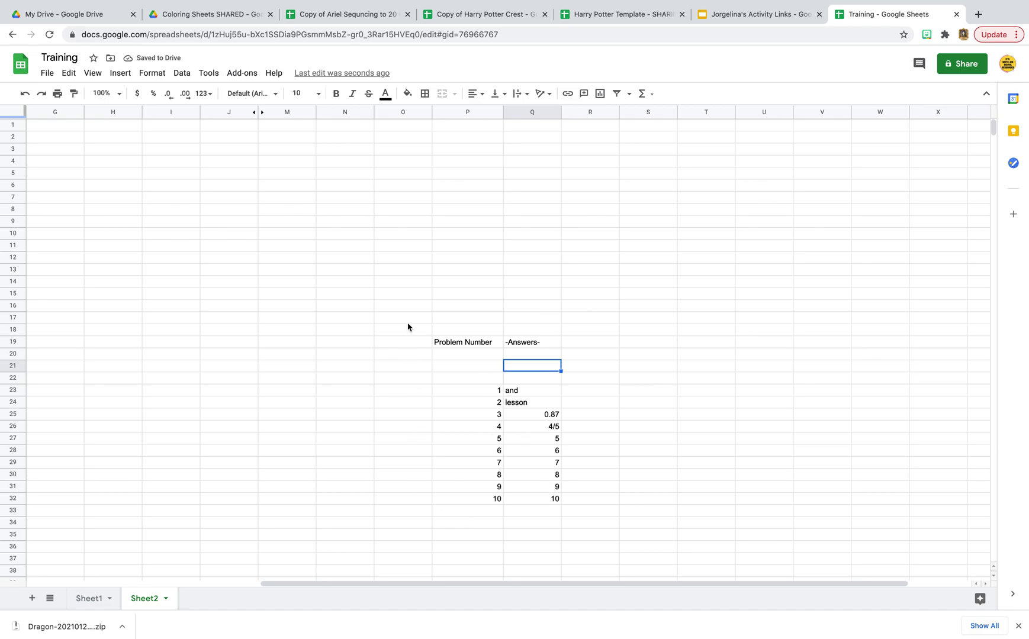
pyautogui.moveTo(407, 323); pyautogui.dragTo(609, 542)
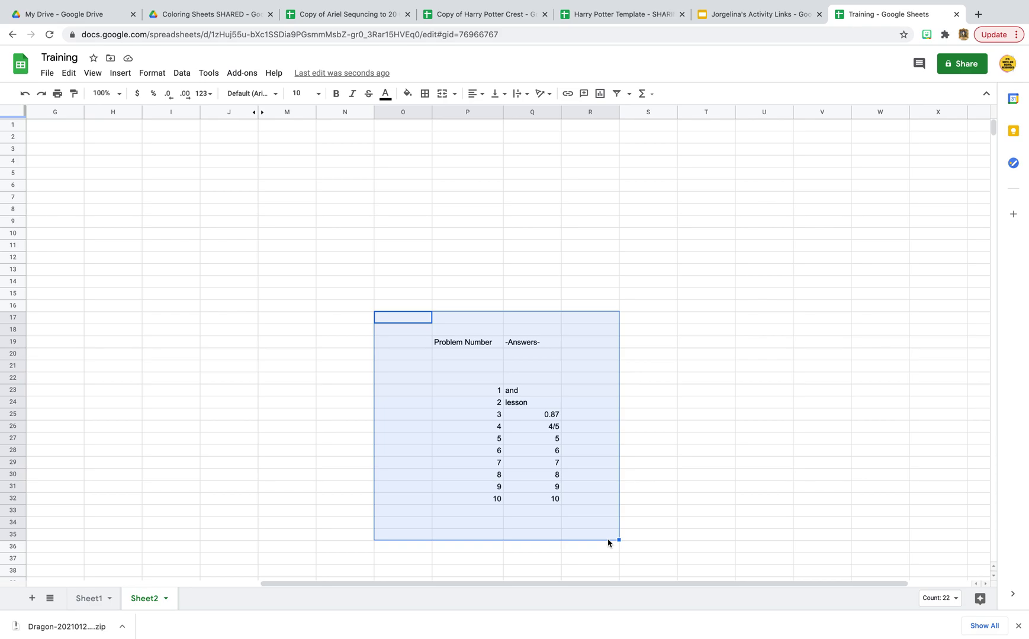
# Set the answer list text to white and check cells to confirm it no longer shows.
pyautogui.click(386, 93)
pyautogui.click(506, 134)
pyautogui.click(731, 393)
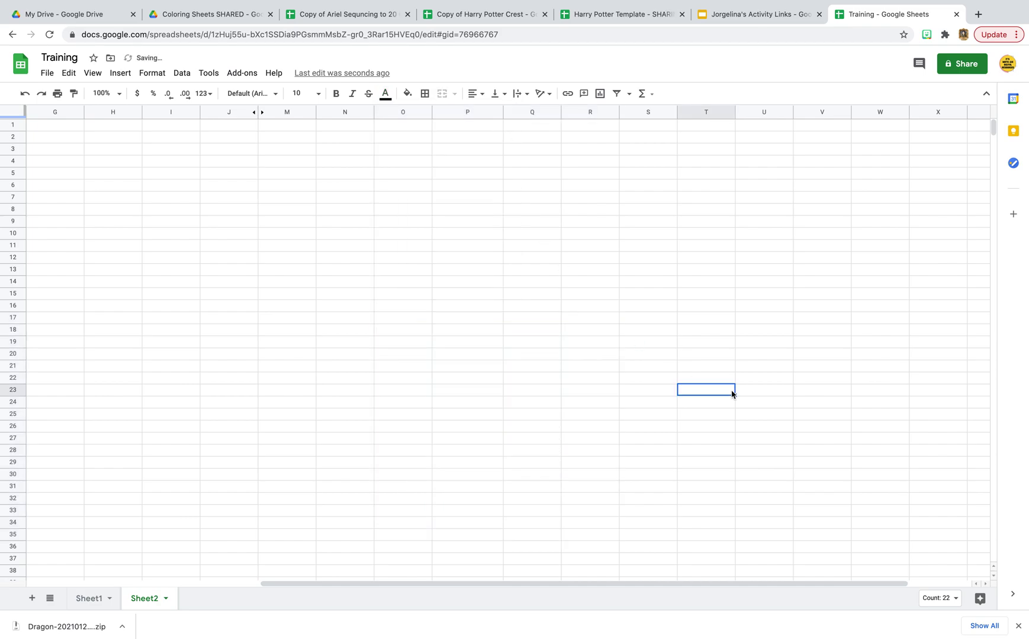
pyautogui.click(521, 441)
pyautogui.click(531, 404)
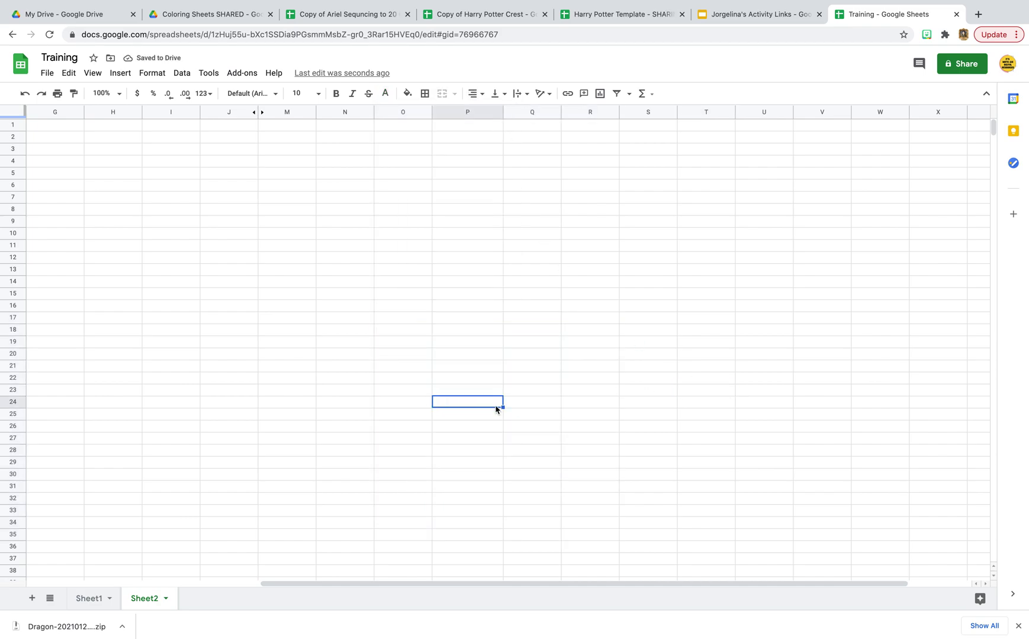
pyautogui.click(505, 462)
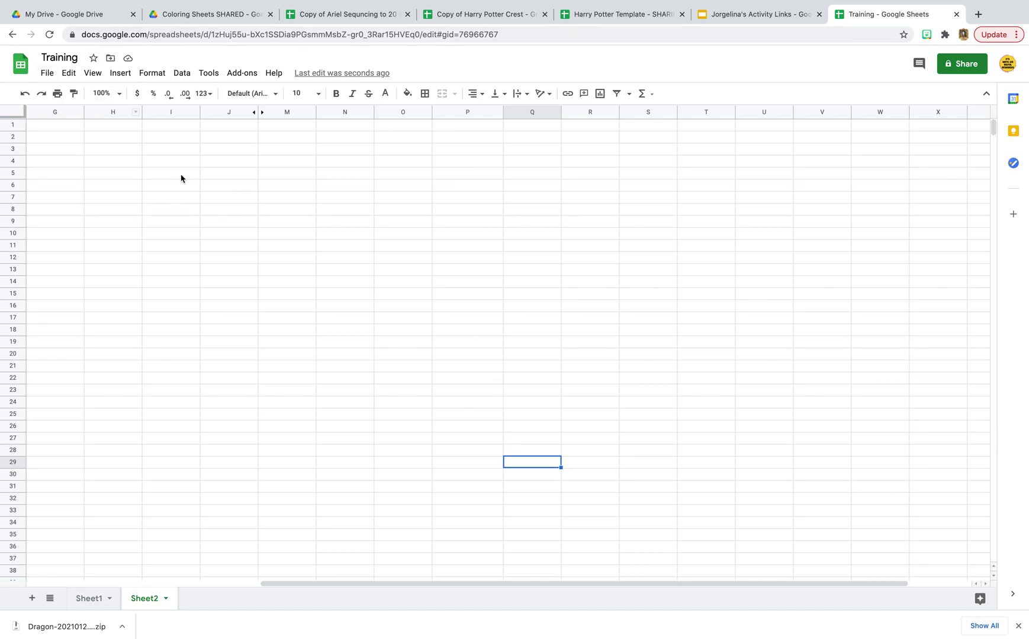
pyautogui.click(488, 404)
pyautogui.click(472, 535)
pyautogui.click(552, 525)
pyautogui.click(531, 405)
pyautogui.click(485, 366)
pyautogui.click(480, 439)
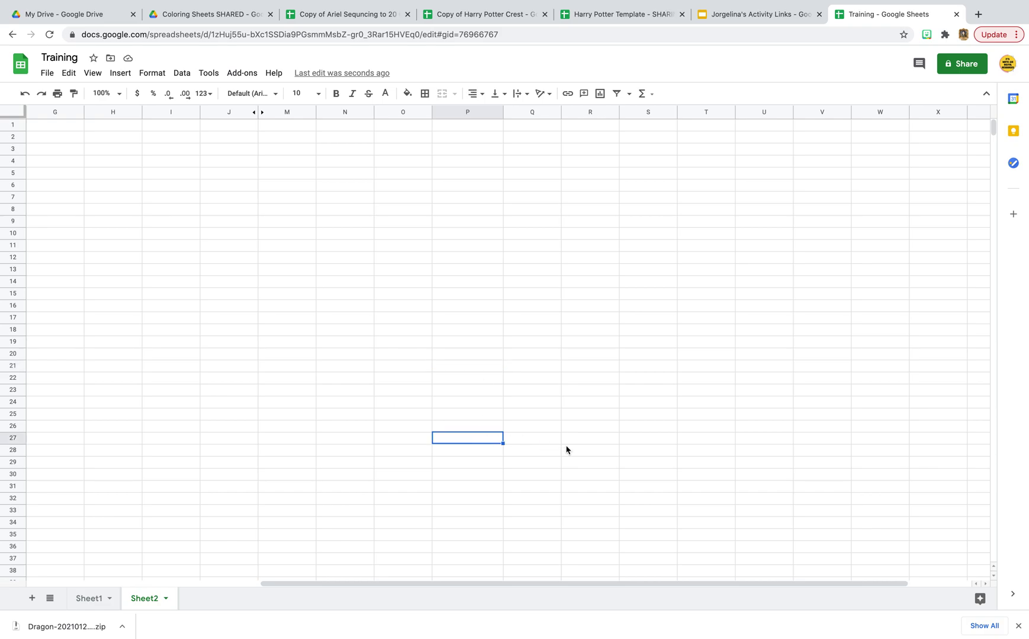
pyautogui.click(567, 448)
pyautogui.click(540, 343)
pyautogui.click(471, 363)
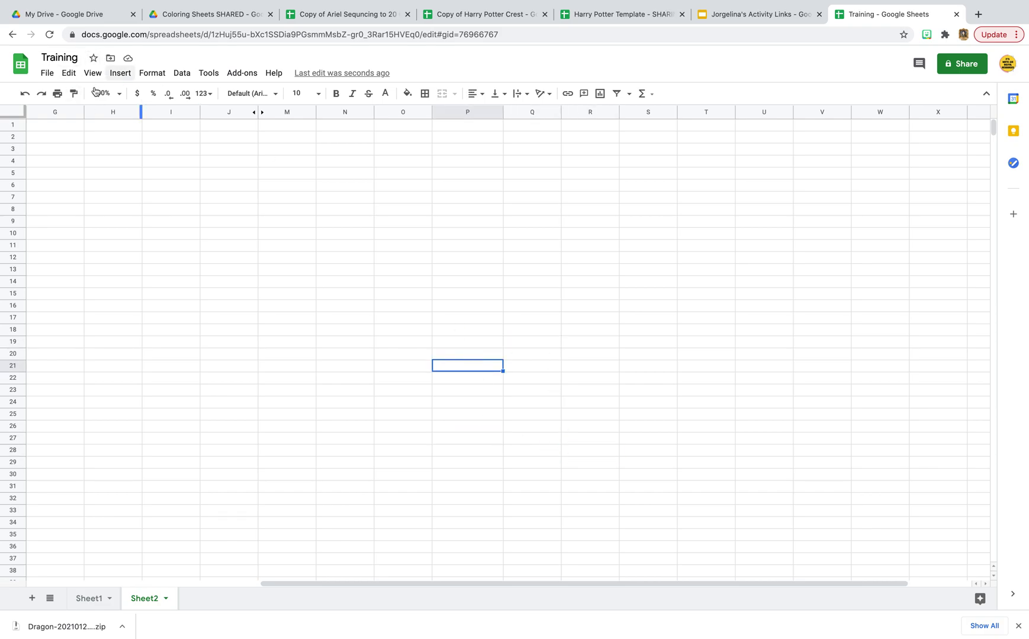
# Select the invisible problem numbers in column P to confirm they still sum to 55.
pyautogui.moveTo(464, 320); pyautogui.dragTo(480, 503)
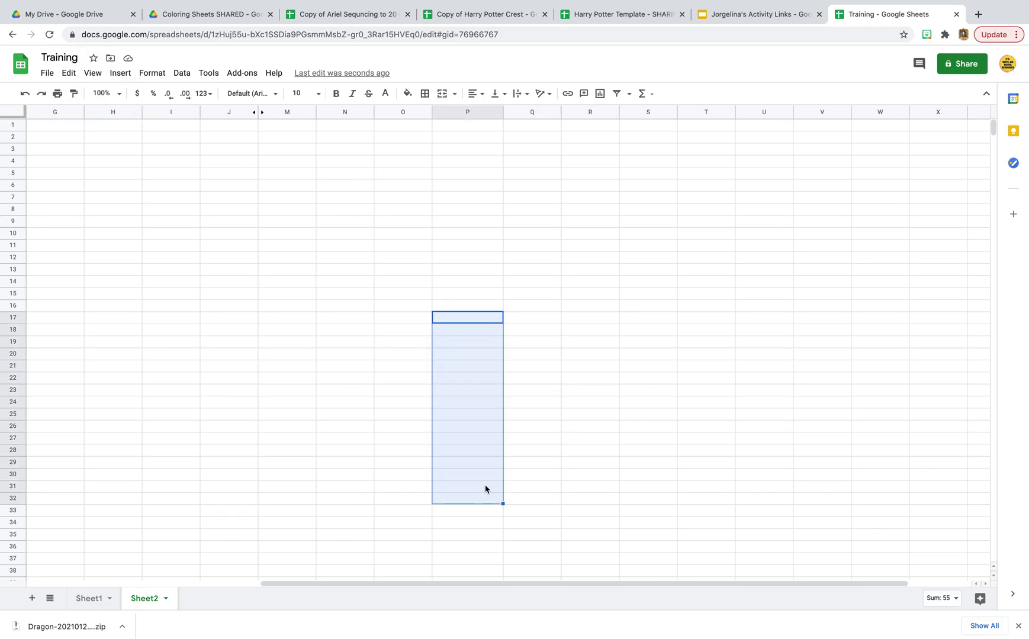
pyautogui.click(520, 429)
pyautogui.click(462, 409)
pyautogui.click(524, 404)
pyautogui.click(473, 391)
pyautogui.click(539, 380)
pyautogui.click(485, 381)
pyautogui.click(482, 329)
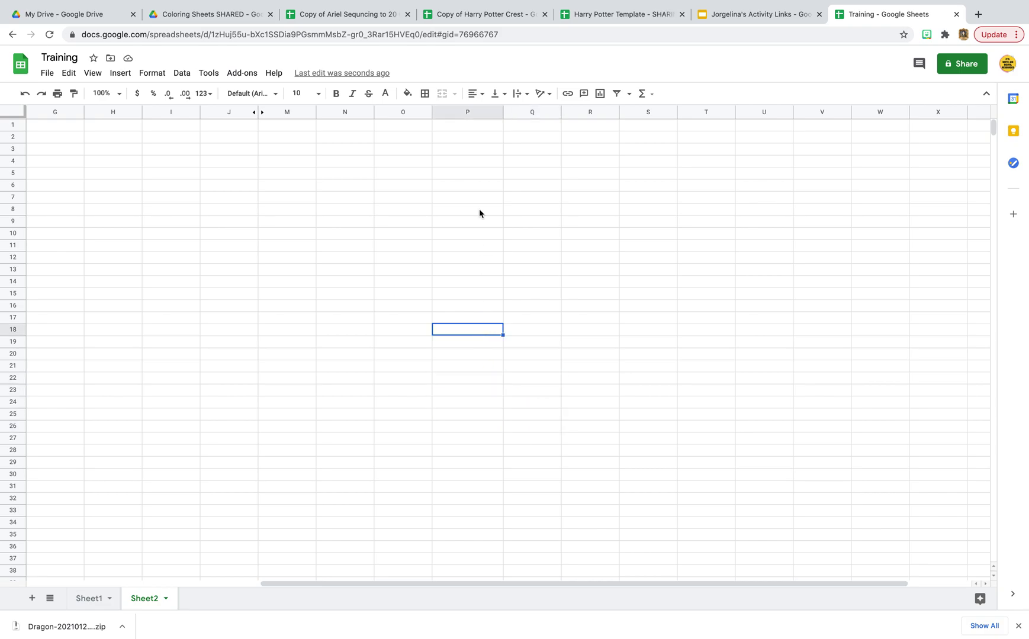
pyautogui.click(480, 111)
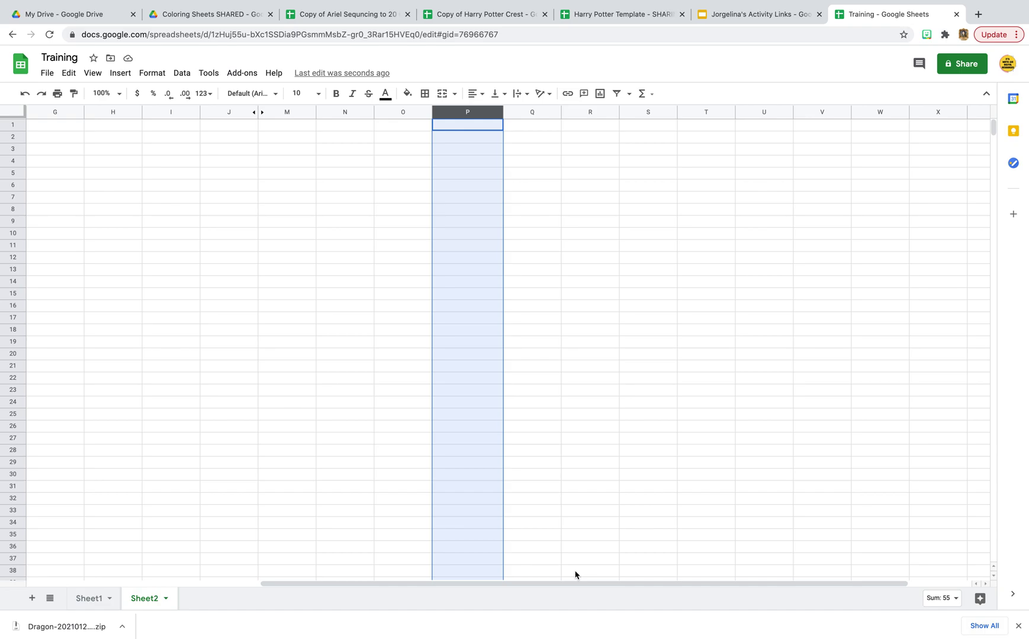
pyautogui.click(526, 443)
pyautogui.click(531, 389)
pyautogui.click(526, 342)
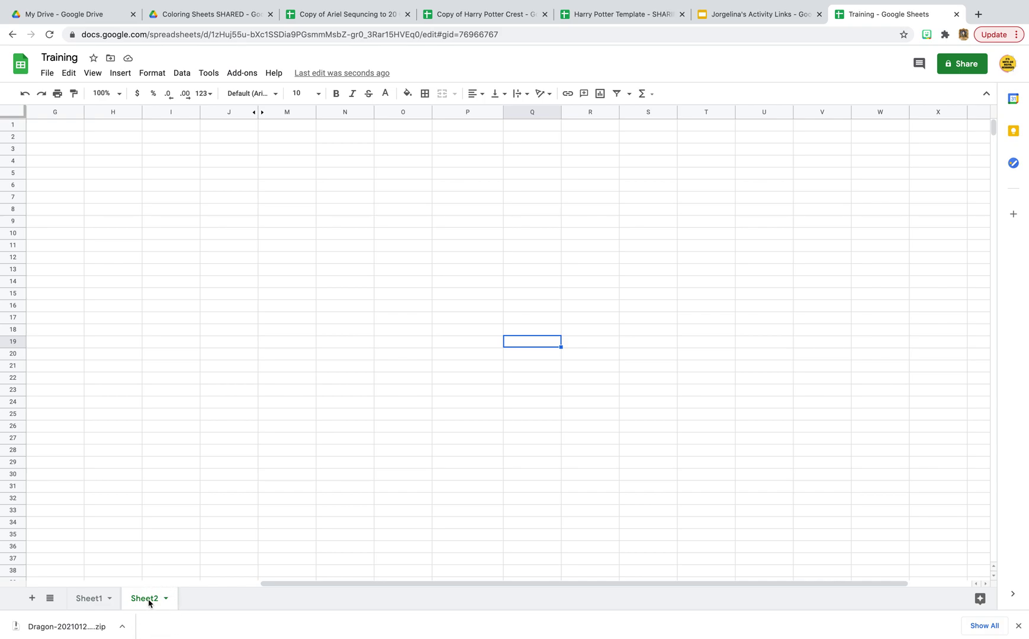
# Hide Sheet2 so only Sheet1 remains, then select answer box D4.
pyautogui.rightClick(149, 603)
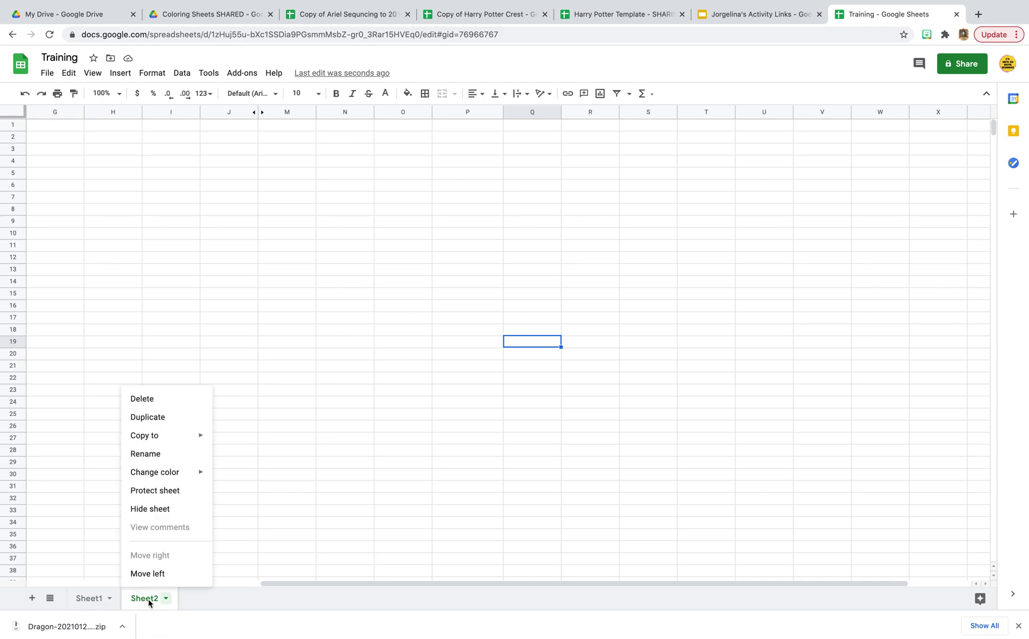
pyautogui.click(183, 516)
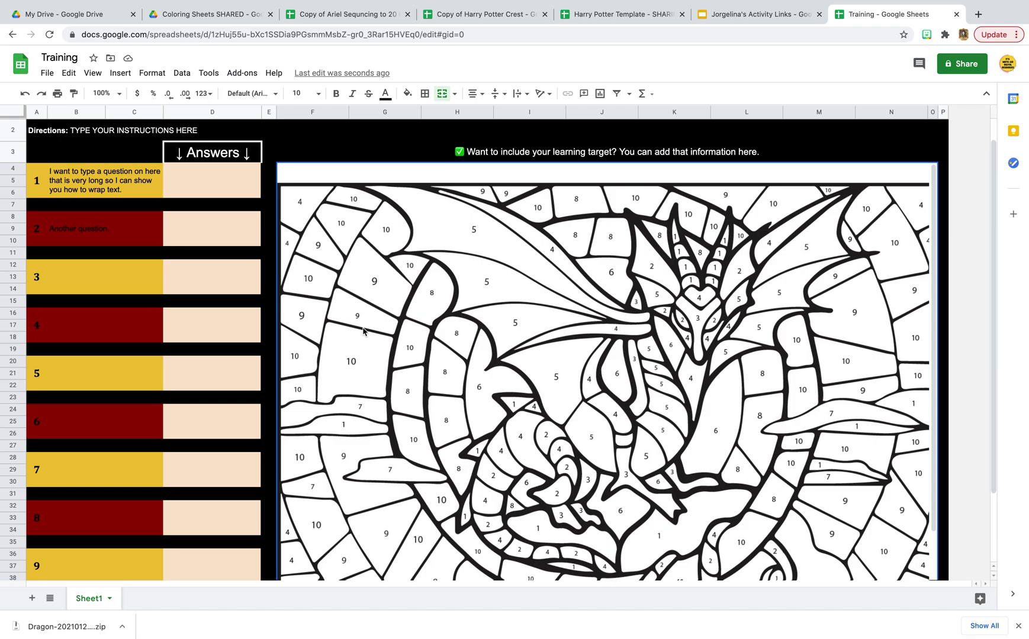
pyautogui.click(221, 175)
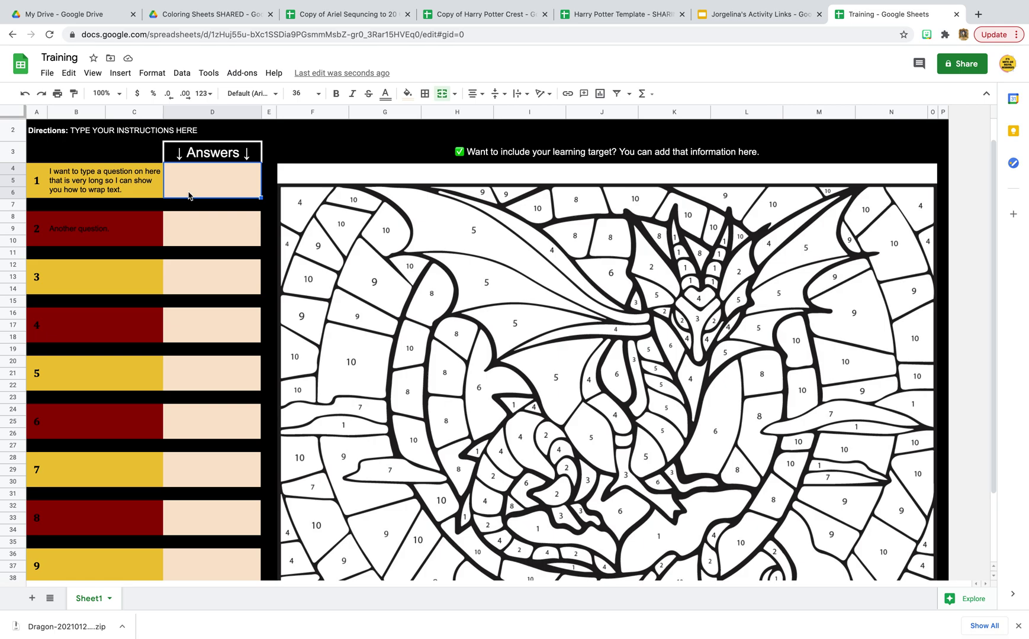
# Fill the header band in rows 2–3 with dark purple.
pyautogui.click(13, 135)
pyautogui.moveTo(13, 161); pyautogui.dragTo(13, 162)
pyautogui.click(407, 94)
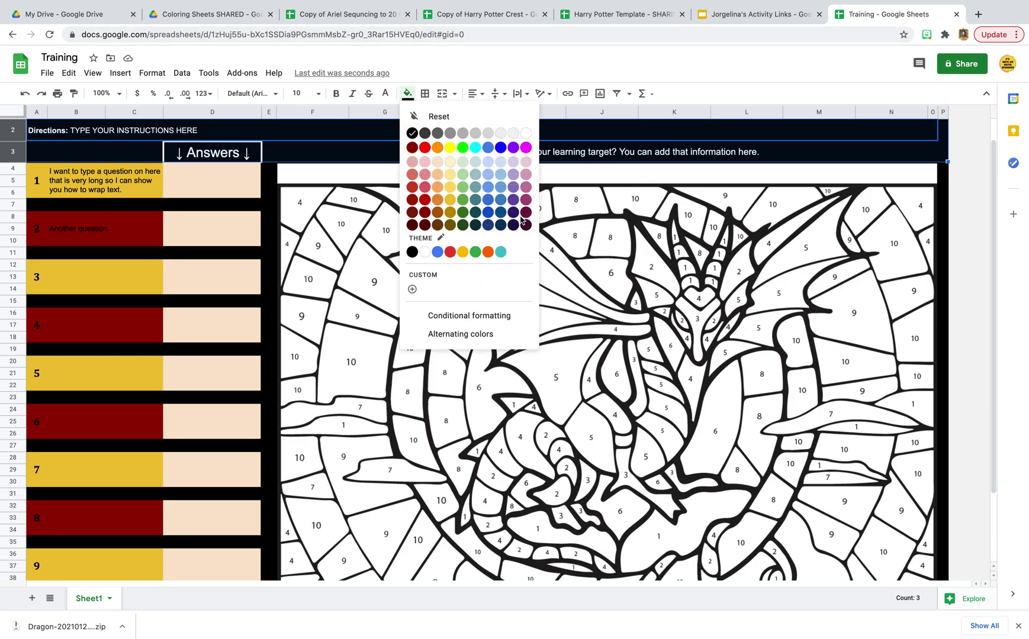
pyautogui.click(513, 224)
pyautogui.click(452, 348)
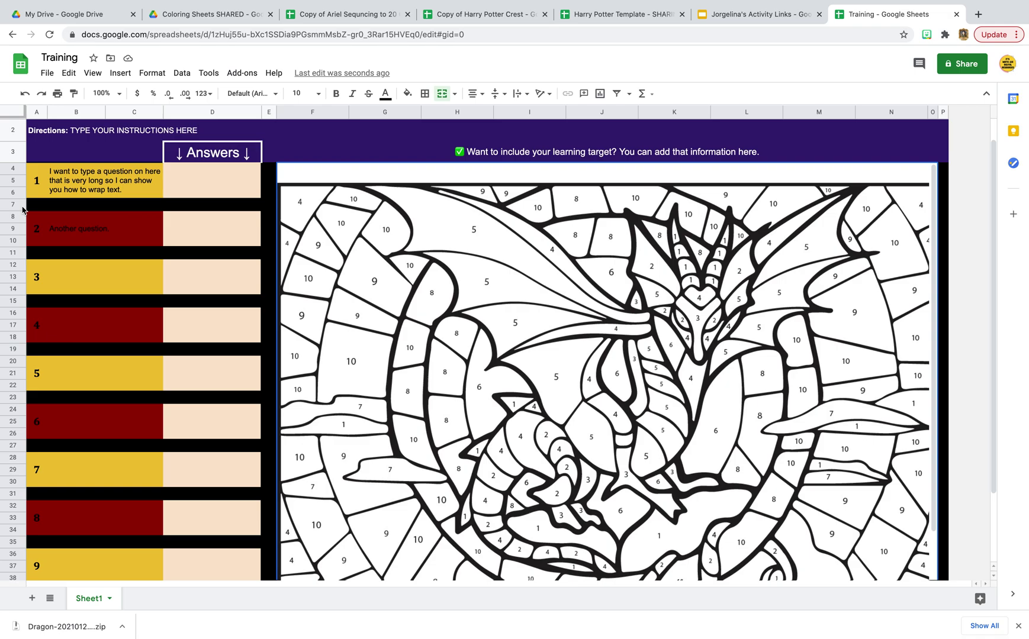
pyautogui.moveTo(420, 3)
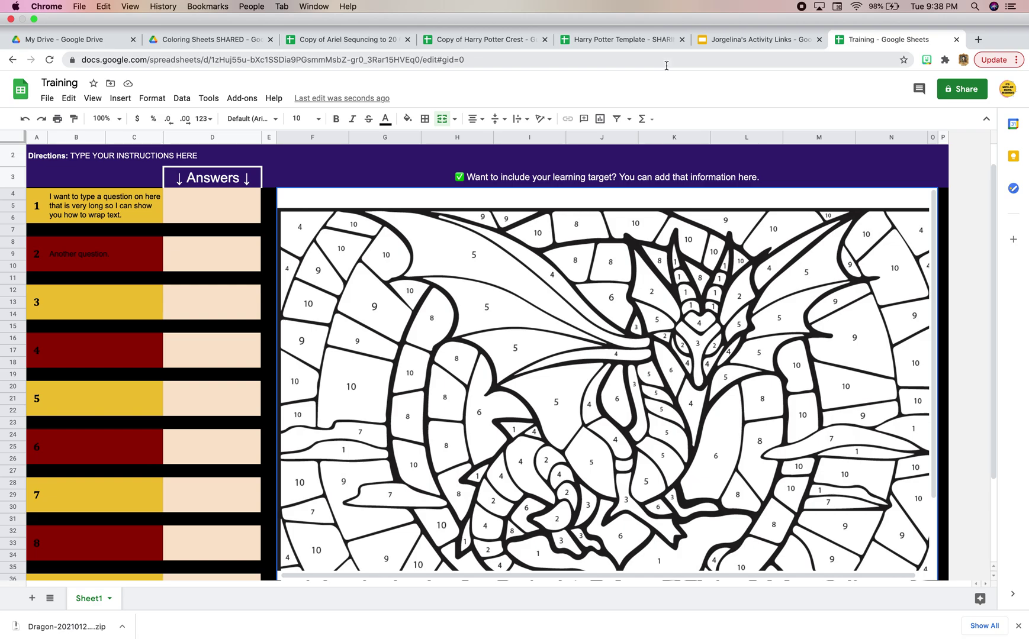